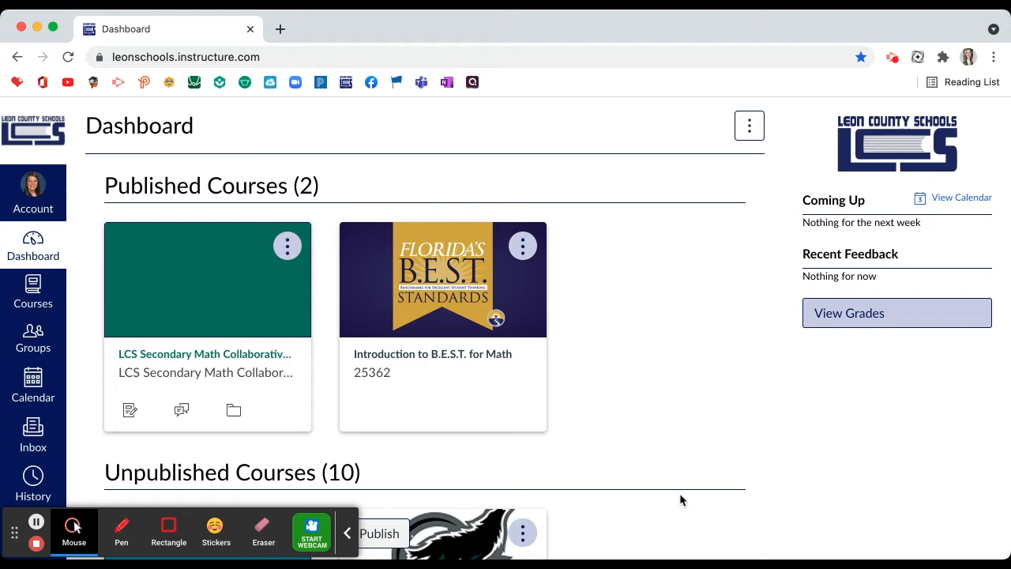
- Open the unpublished period 04 M/J INTENS MATH course from the dashboard
scroll(681, 499, down, 13)
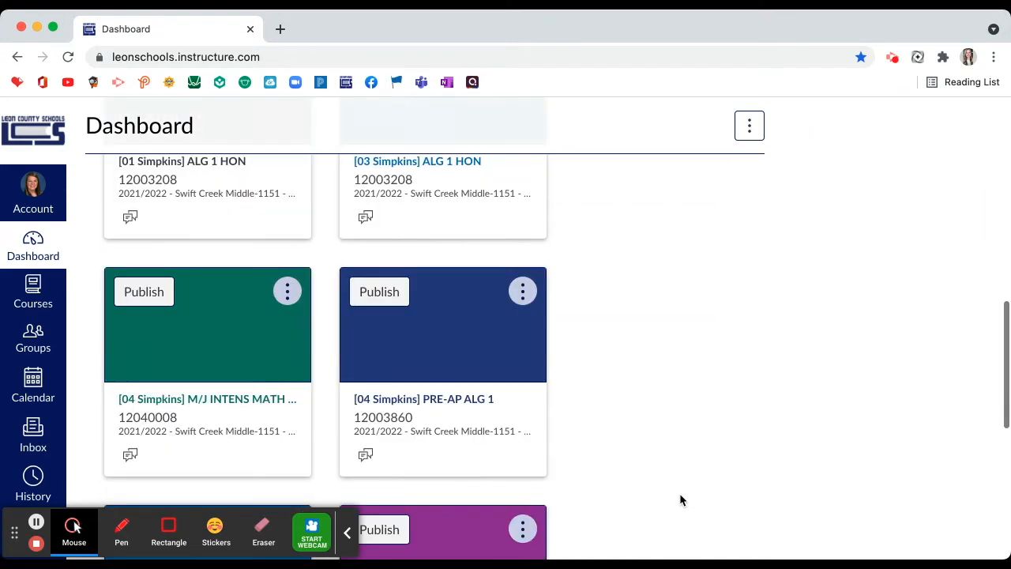
scroll(680, 500, down, 1)
scroll(680, 499, up, 4)
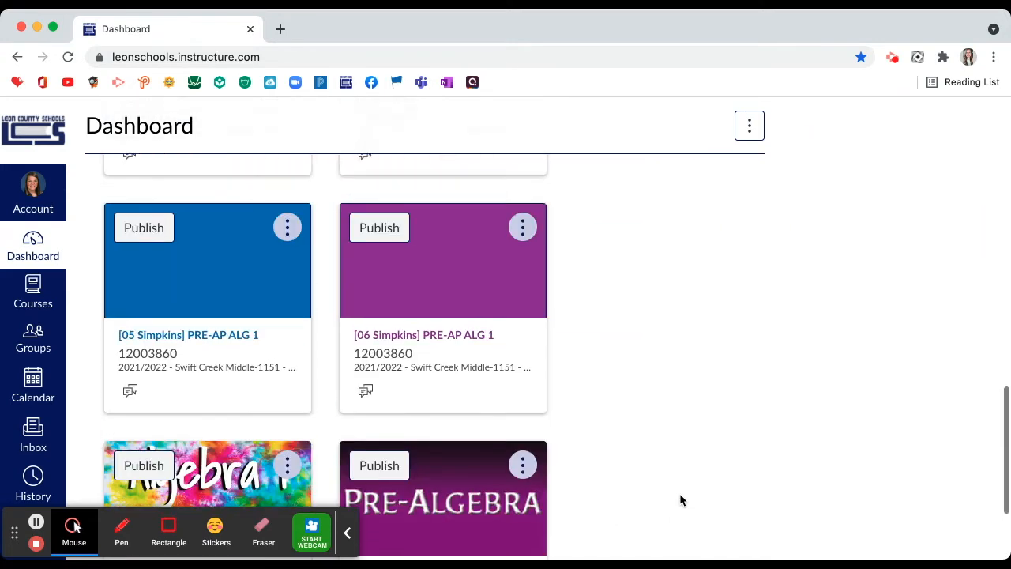
click(243, 314)
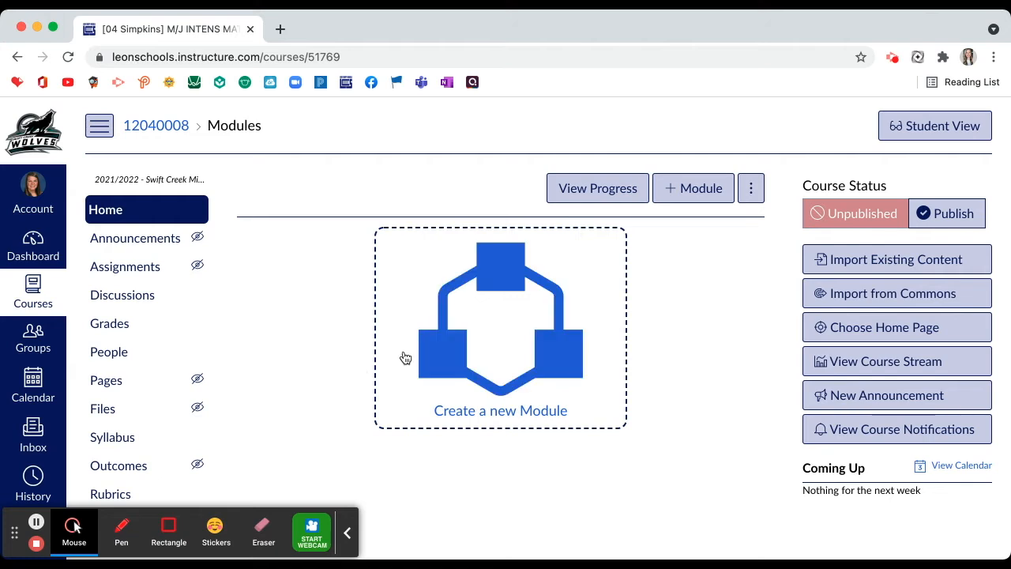
- Import existing content into the course by copying all content from the Algebra 1 Honors Canvas course
click(826, 260)
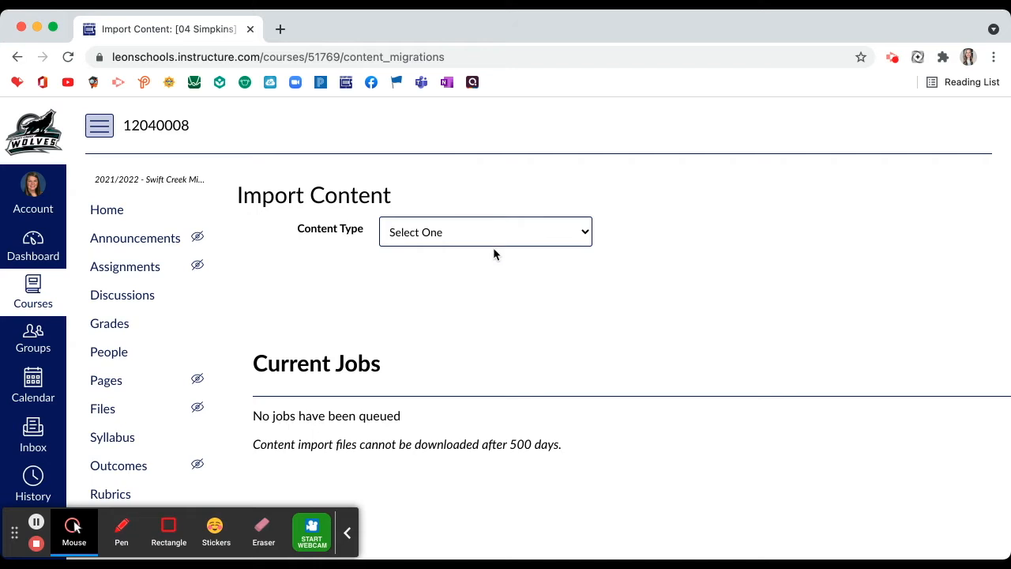
click(494, 250)
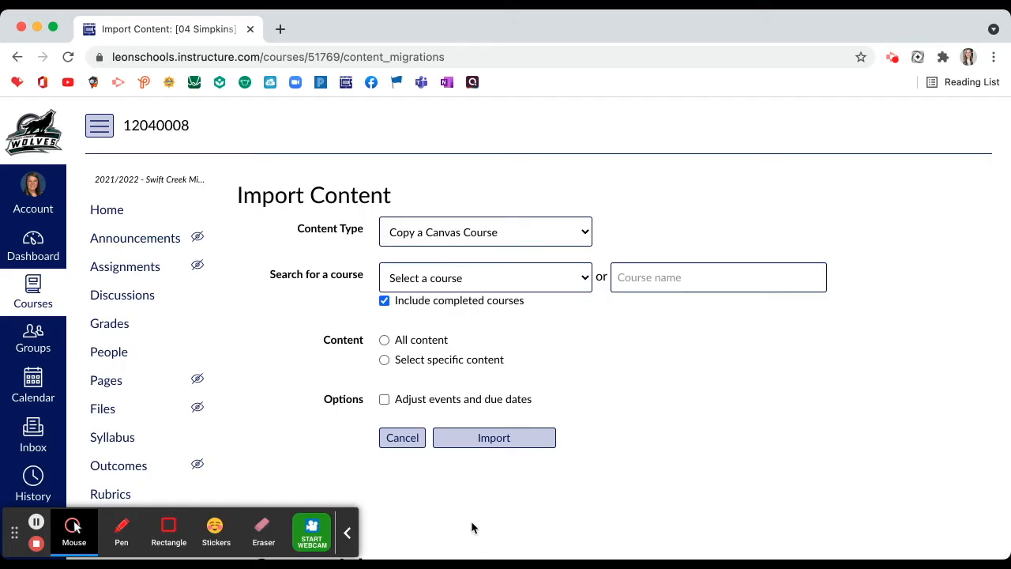
click(471, 441)
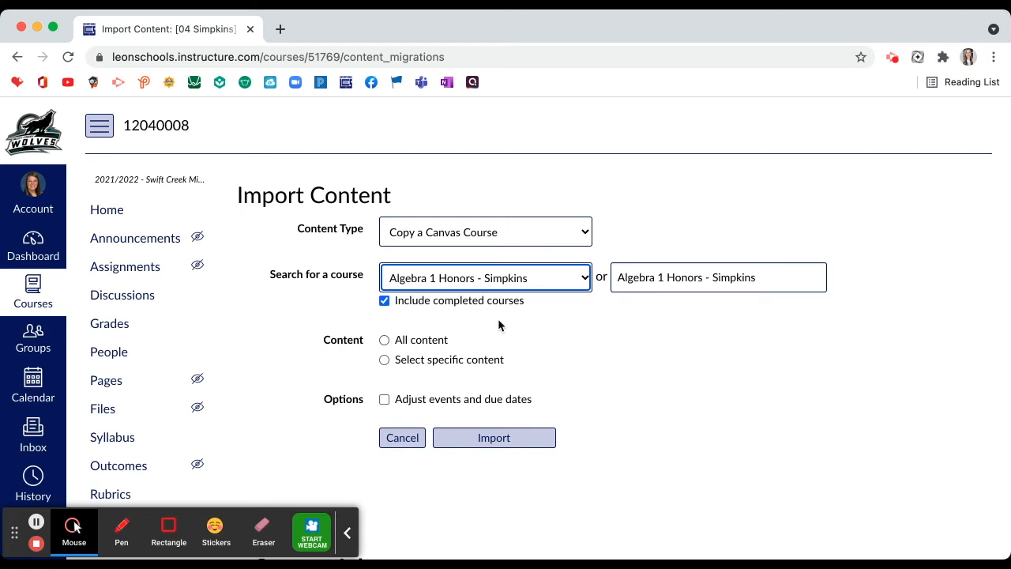
click(429, 340)
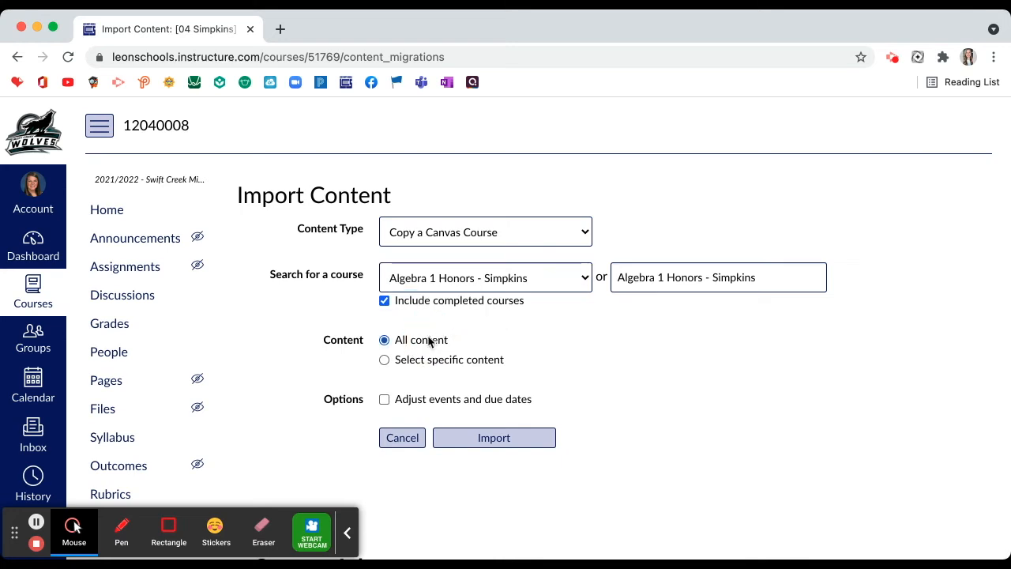
click(520, 447)
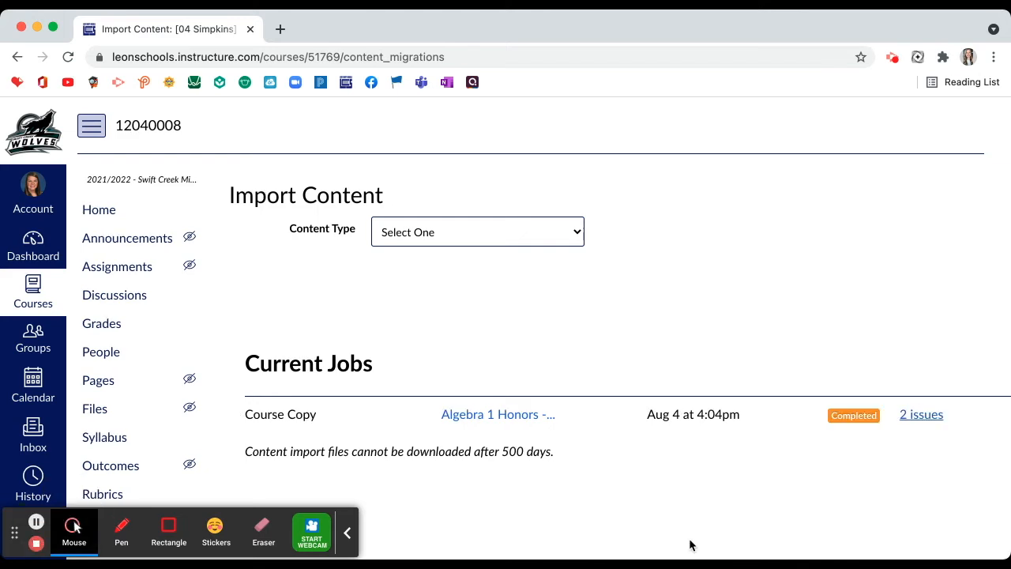
- Show the issues reported for the Algebra 1 Honors course copy job and read through them
click(915, 417)
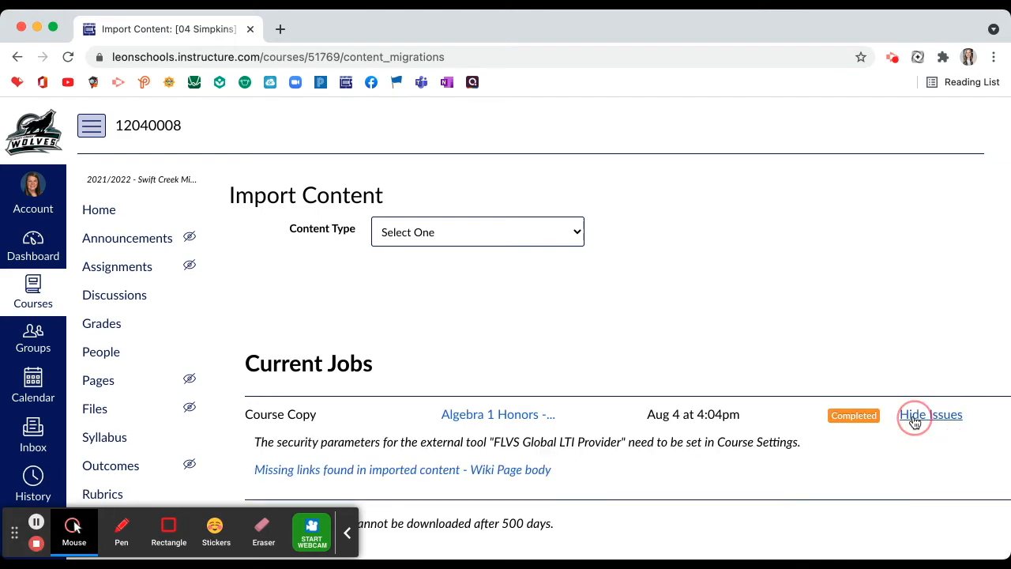
scroll(714, 395, down, 2)
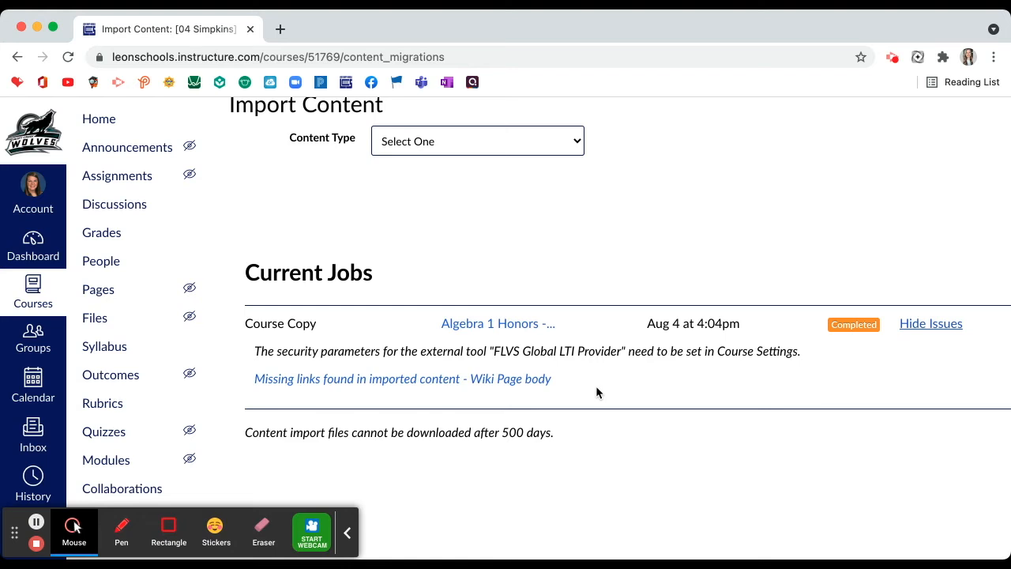
scroll(596, 386, up, 3)
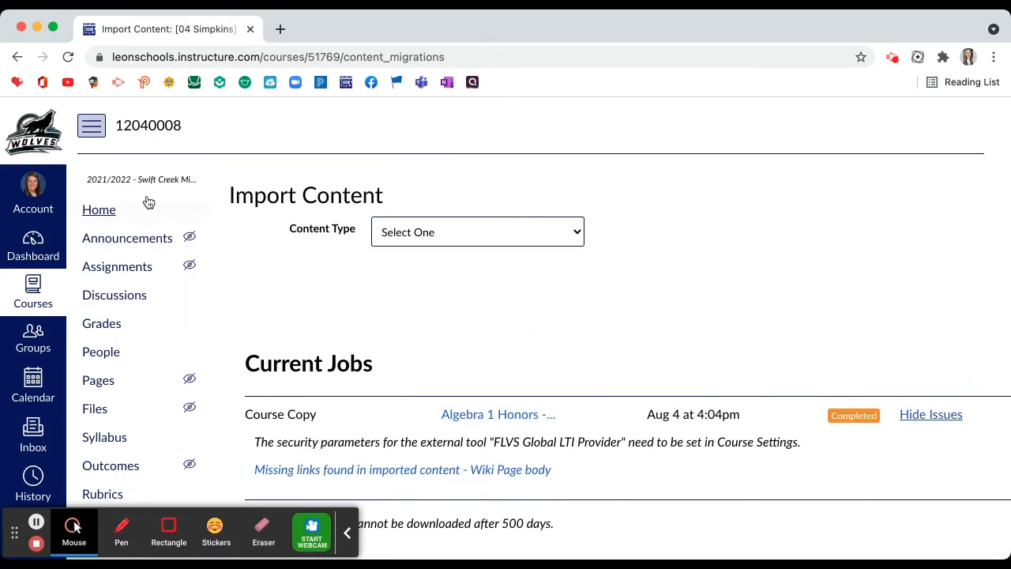
- Open the course home page and look over its imported welcome banner and Today's Tasks section
click(108, 210)
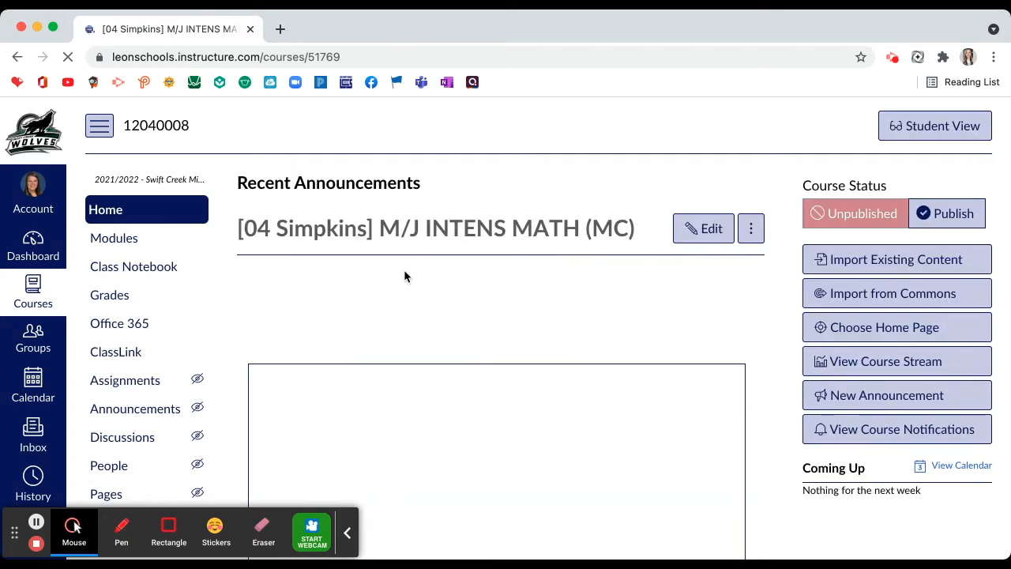
scroll(404, 270, down, 3)
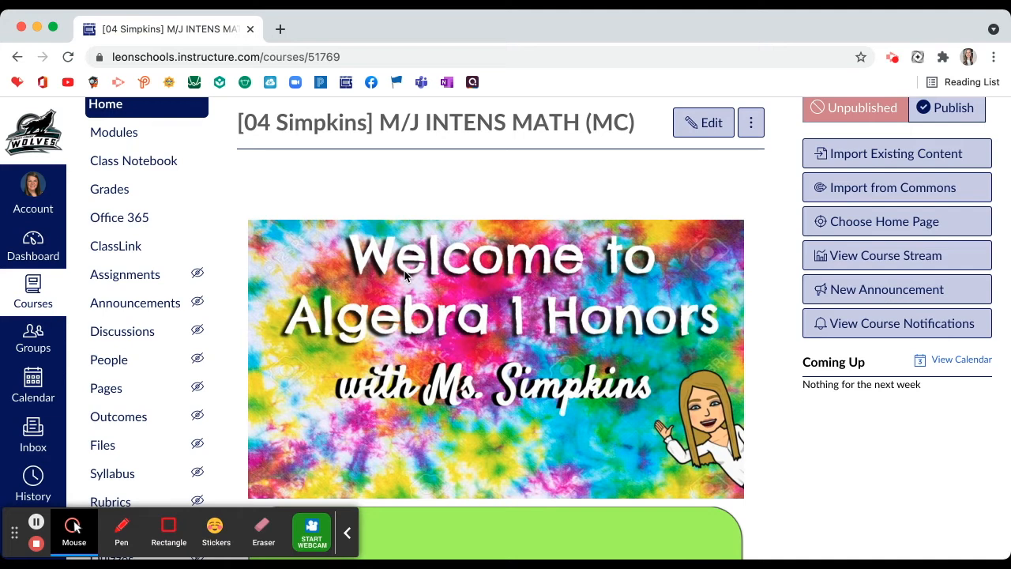
scroll(404, 274, down, 1)
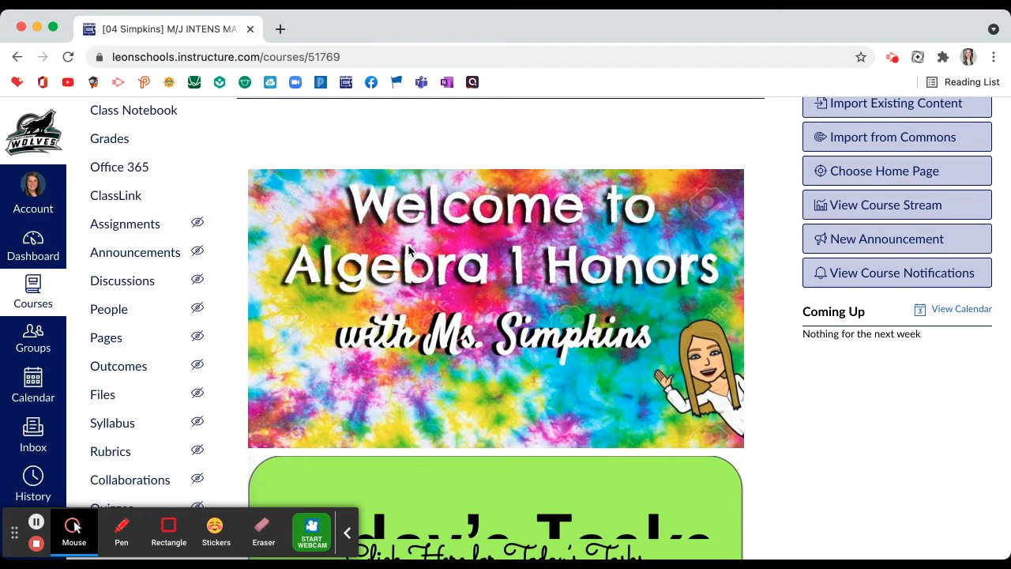
scroll(409, 250, down, 4)
scroll(409, 245, up, 5)
scroll(156, 139, up, 1)
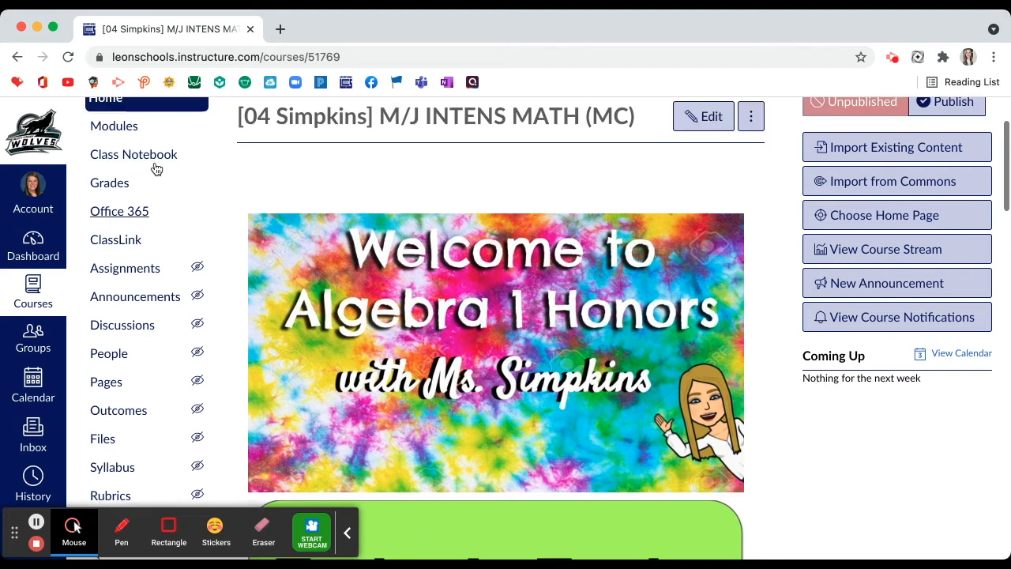
- Open the course's assignments and examine the imported Classwork/Homework and Assessments groups, including each item's due date and publish status
click(148, 270)
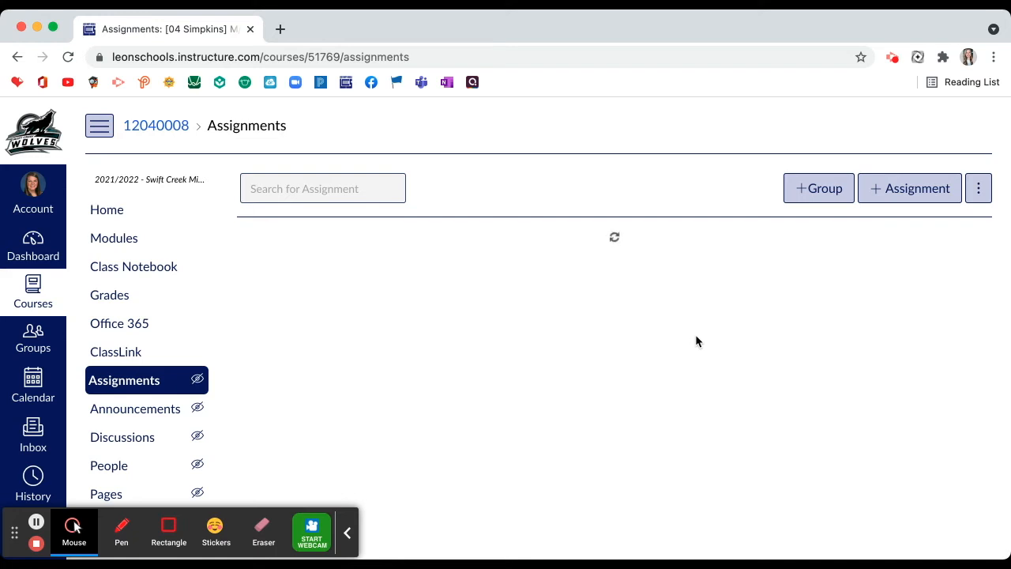
scroll(696, 340, down, 5)
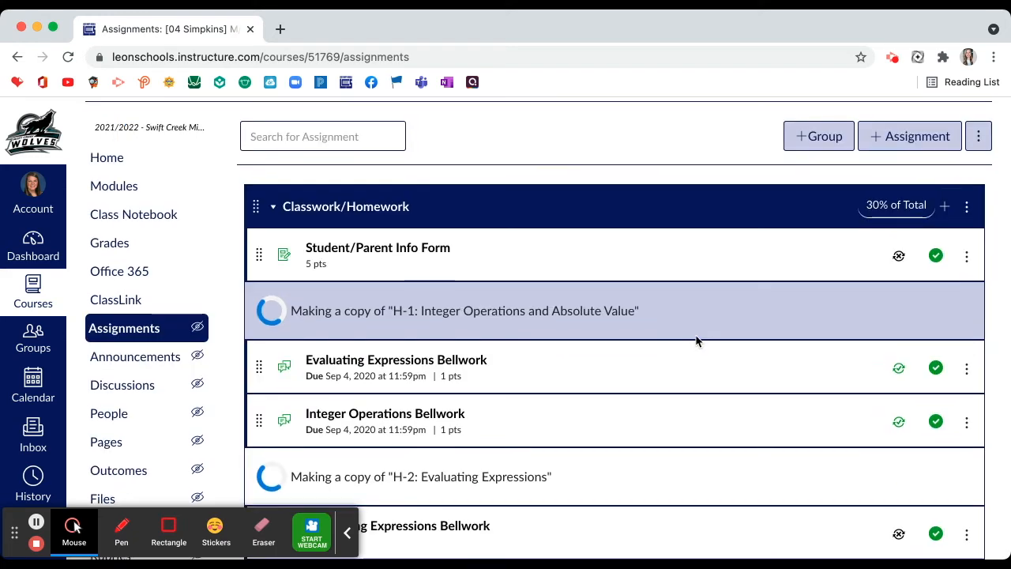
scroll(696, 341, down, 2)
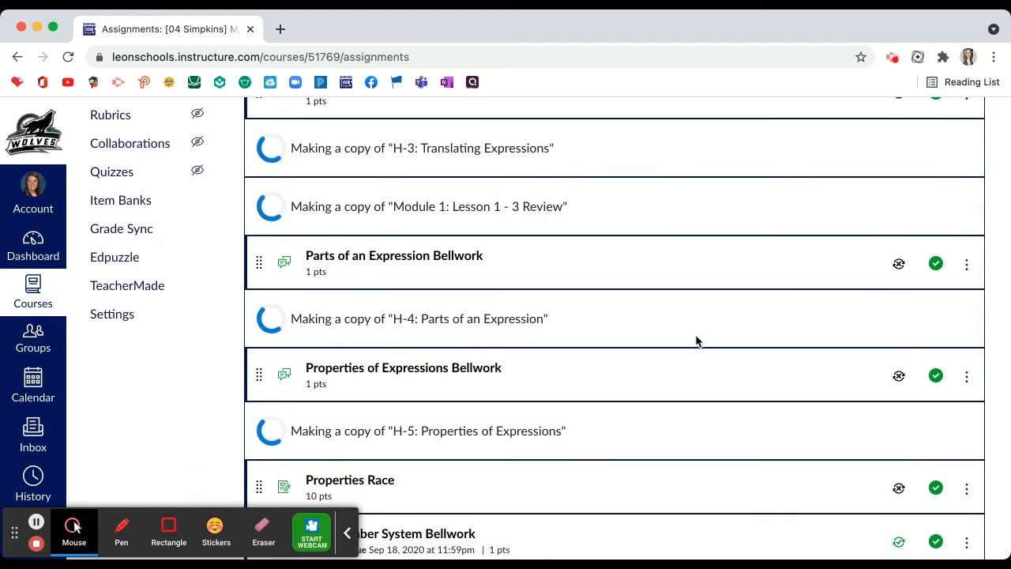
scroll(695, 342, up, 5)
scroll(695, 341, up, 3)
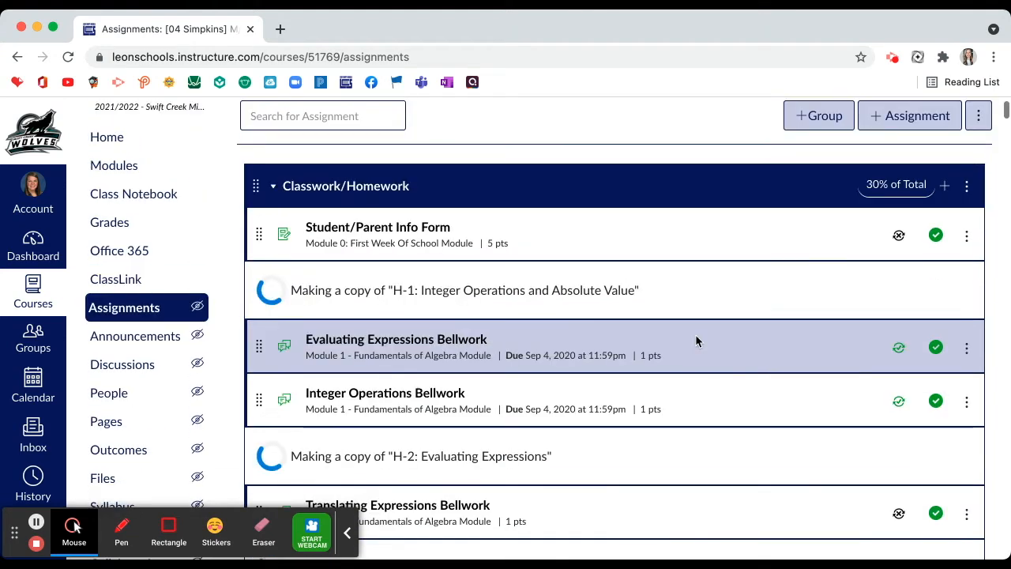
scroll(728, 391, down, 20)
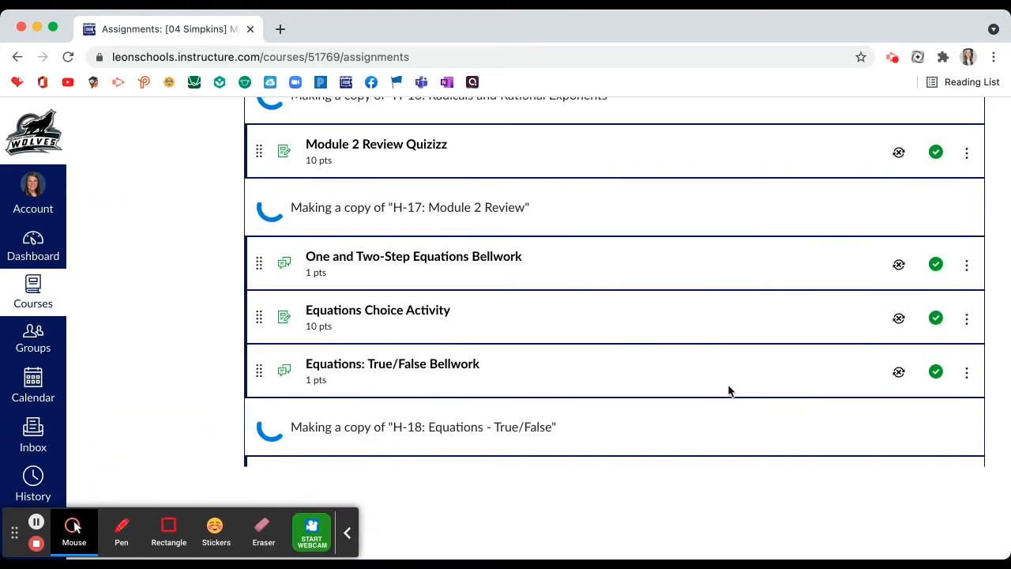
scroll(727, 390, down, 20)
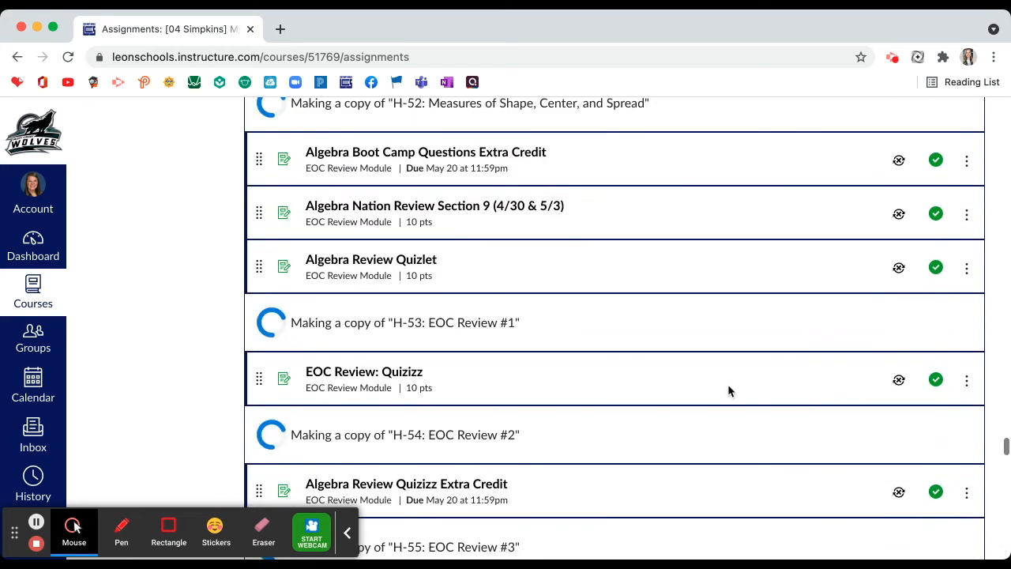
scroll(729, 390, down, 4)
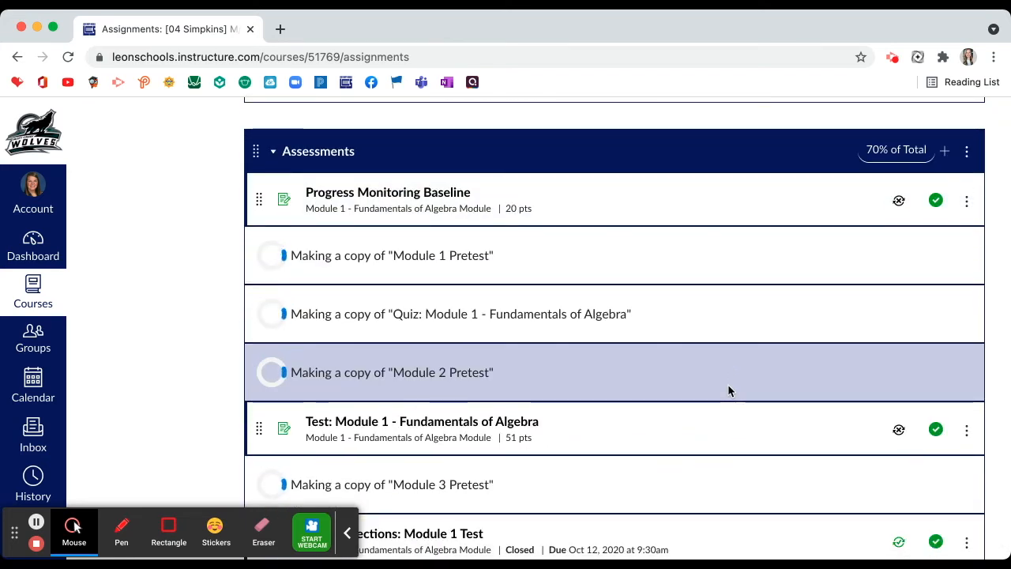
scroll(728, 387, up, 15)
scroll(728, 390, up, 20)
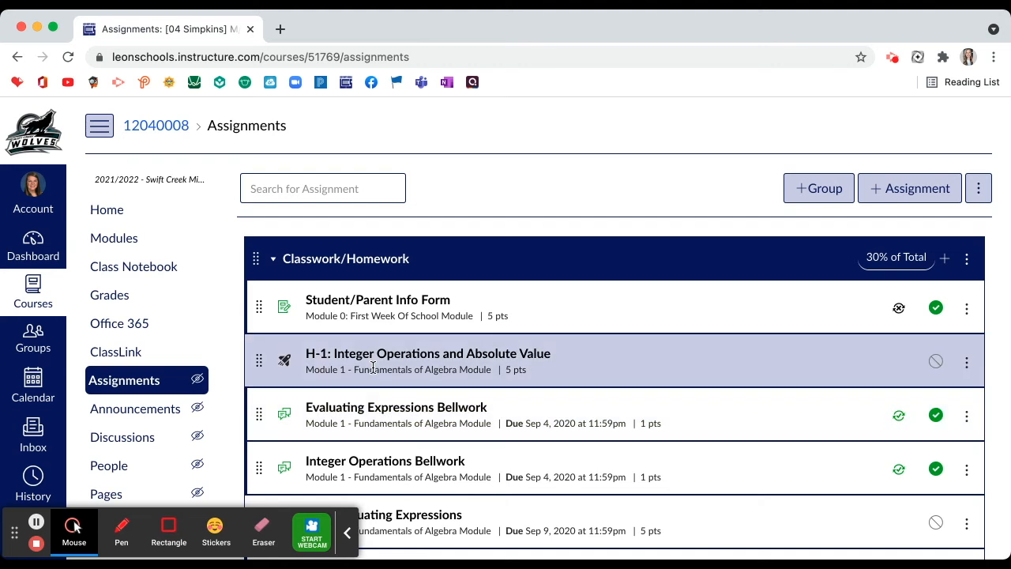
scroll(348, 379, down, 8)
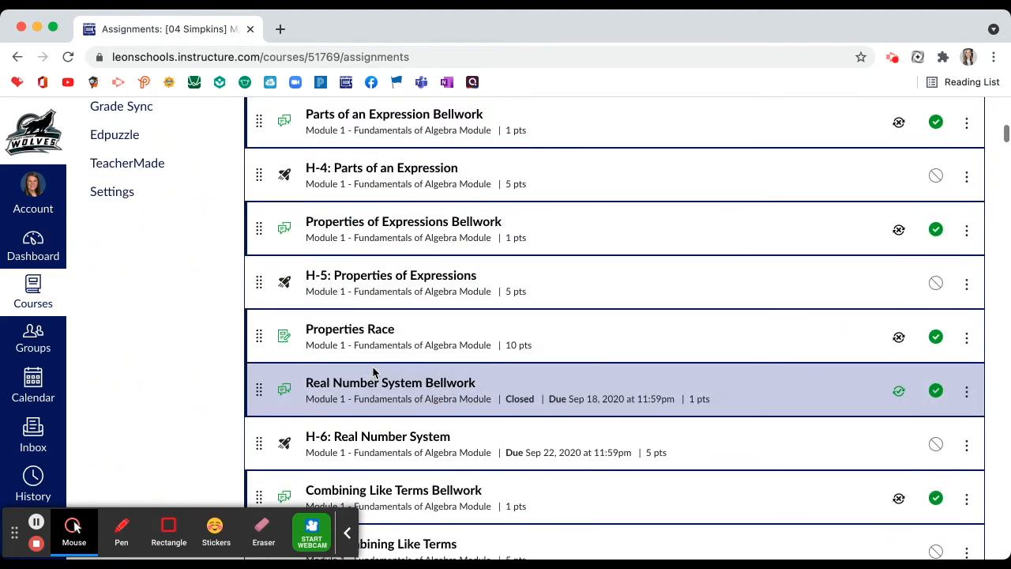
scroll(373, 373, up, 10)
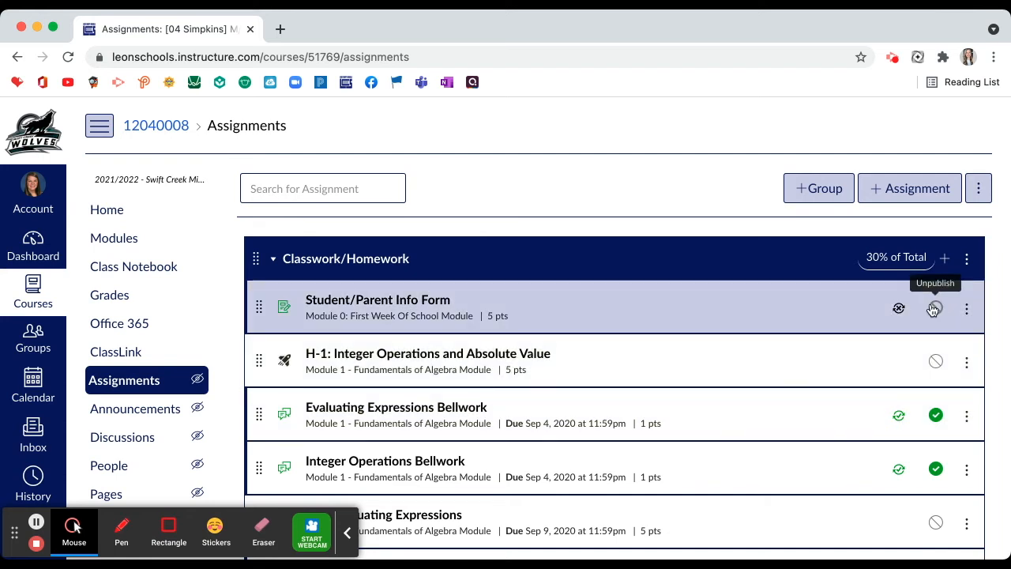
- Open the course modules and collapse Module 0: First Week Of School and Module 1 - Fundamentals of Algebra
click(168, 249)
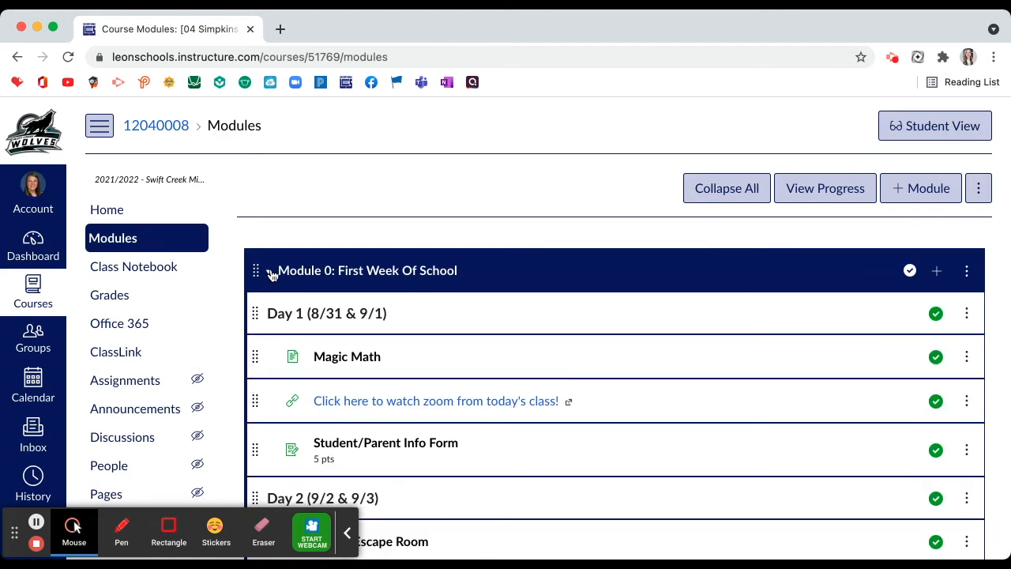
click(271, 271)
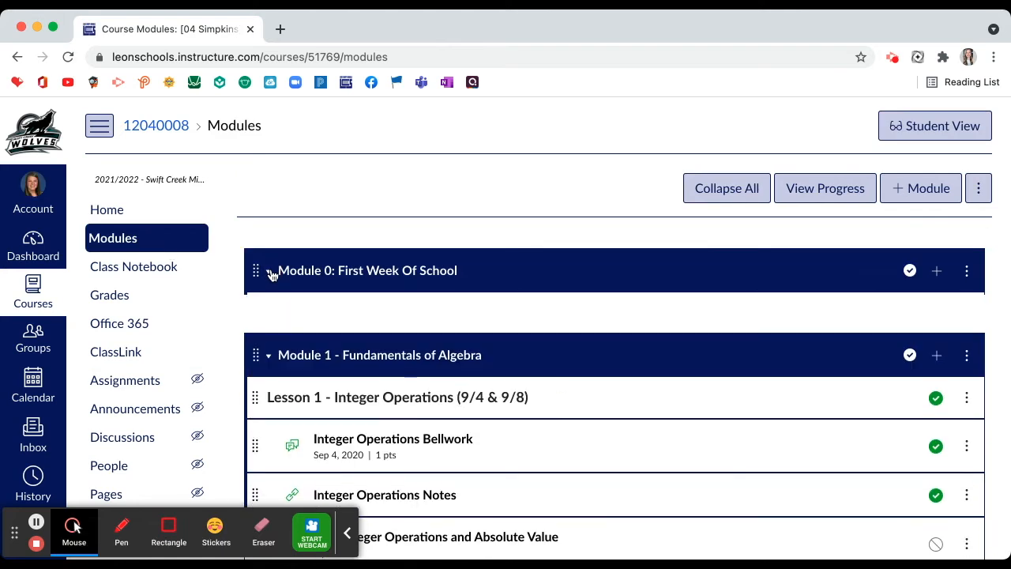
click(271, 354)
- Open the M2.L2 - Properties of Exponents page in Module 2 and review its tasks, notes, learning goal and standards
scroll(369, 328, down, 3)
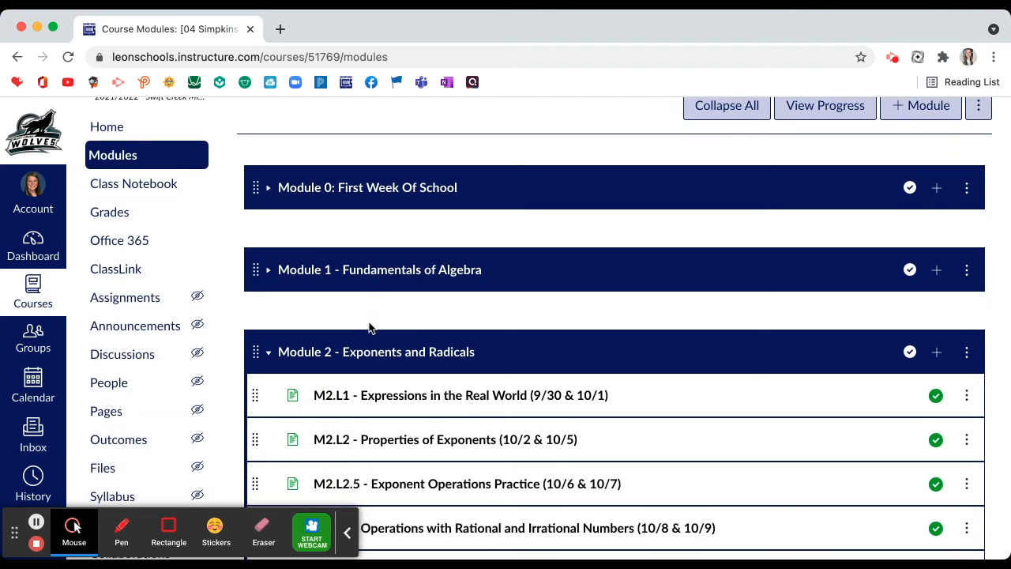
scroll(403, 304, down, 4)
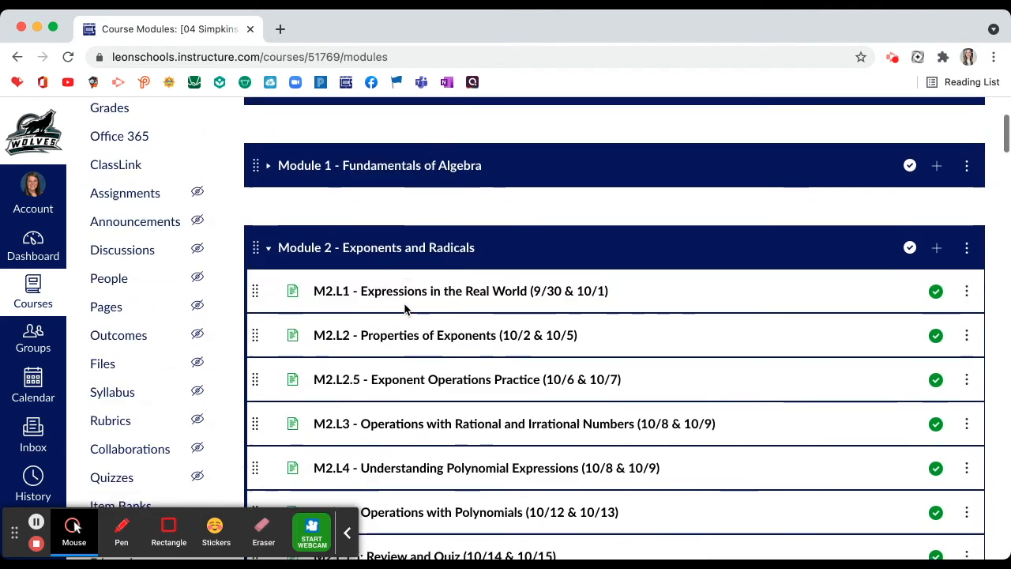
scroll(404, 308, down, 2)
scroll(404, 308, down, 6)
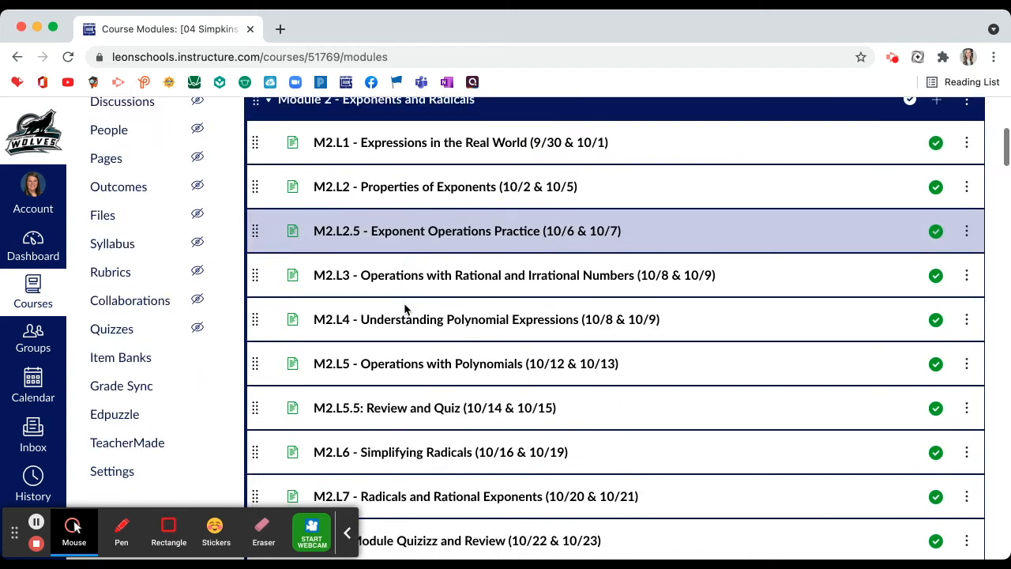
scroll(403, 308, down, 3)
scroll(398, 308, up, 7)
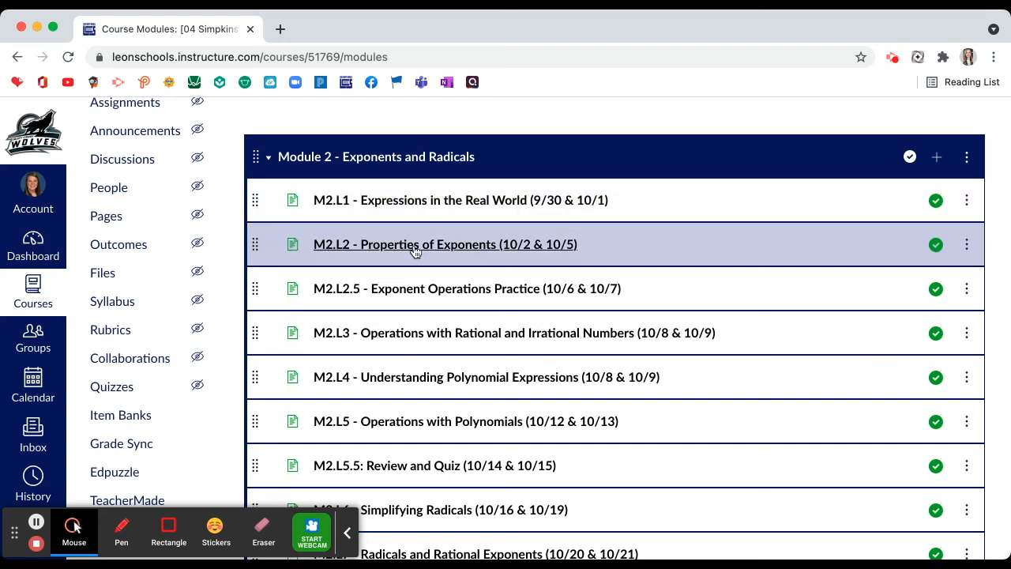
click(383, 245)
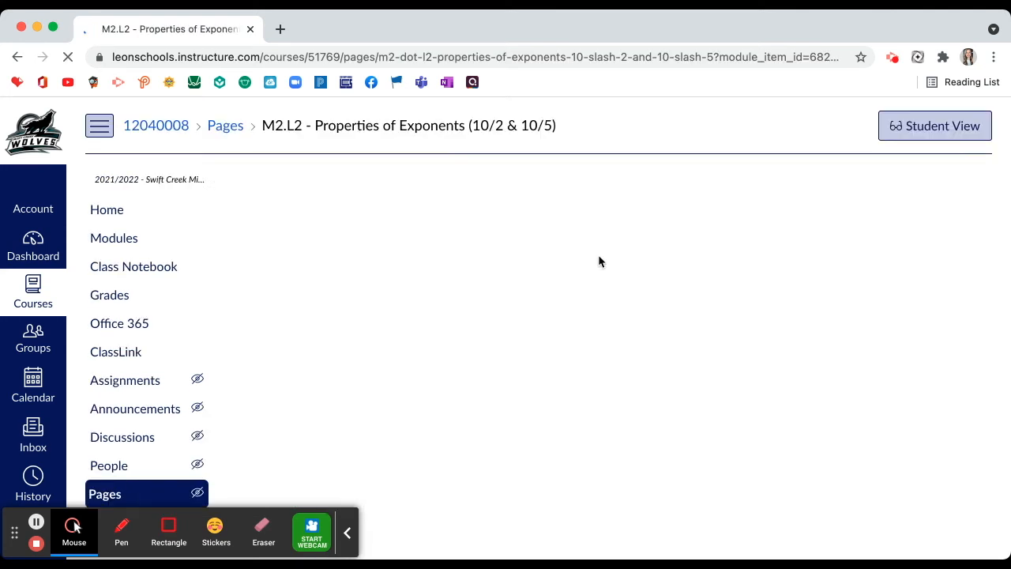
scroll(614, 264, down, 5)
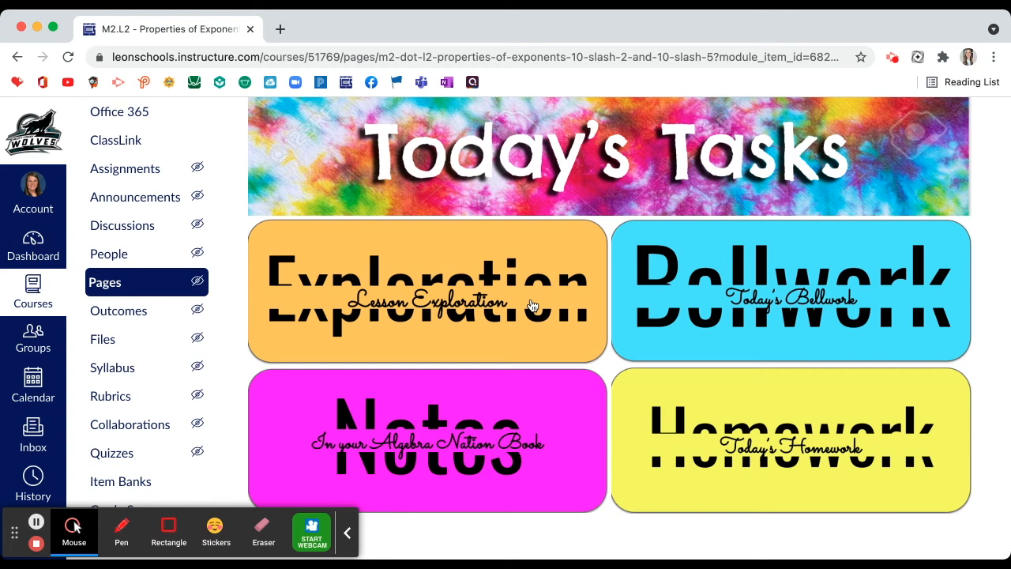
scroll(530, 306, down, 15)
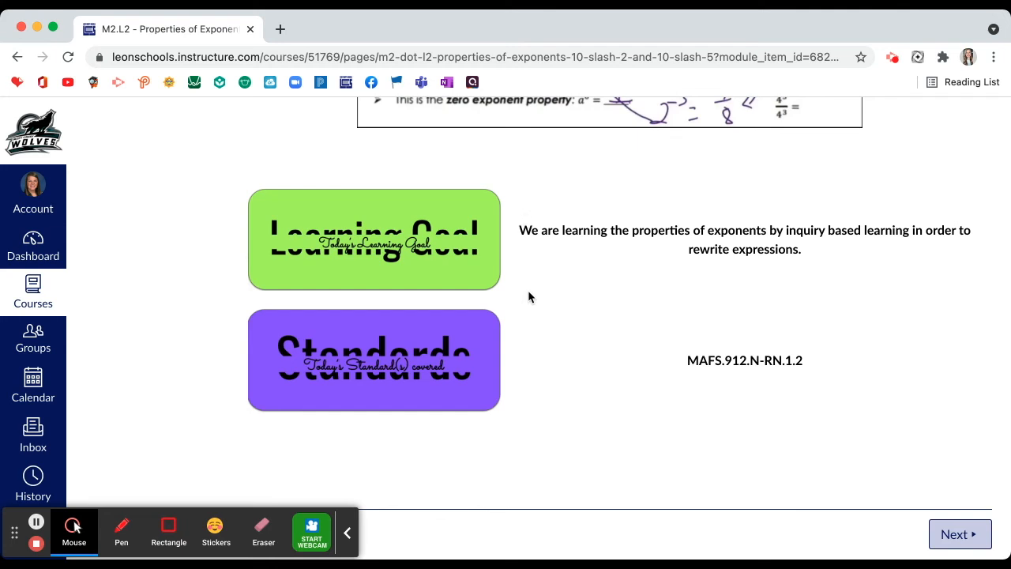
scroll(528, 297, up, 15)
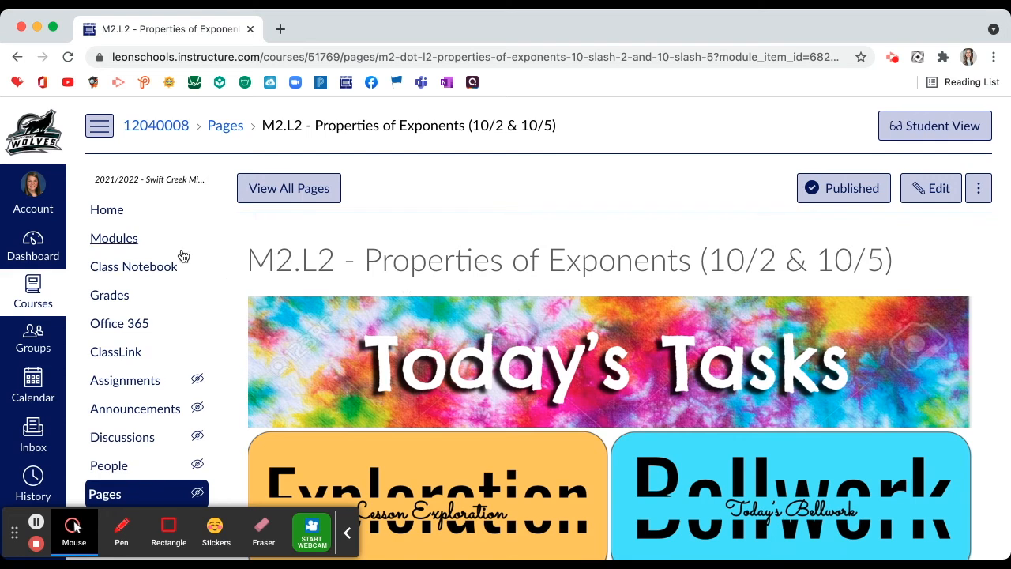
- Duplicate the M2.L2 - Properties of Exponents (10/2 & 10/5) page from the course's list of all pages
click(276, 201)
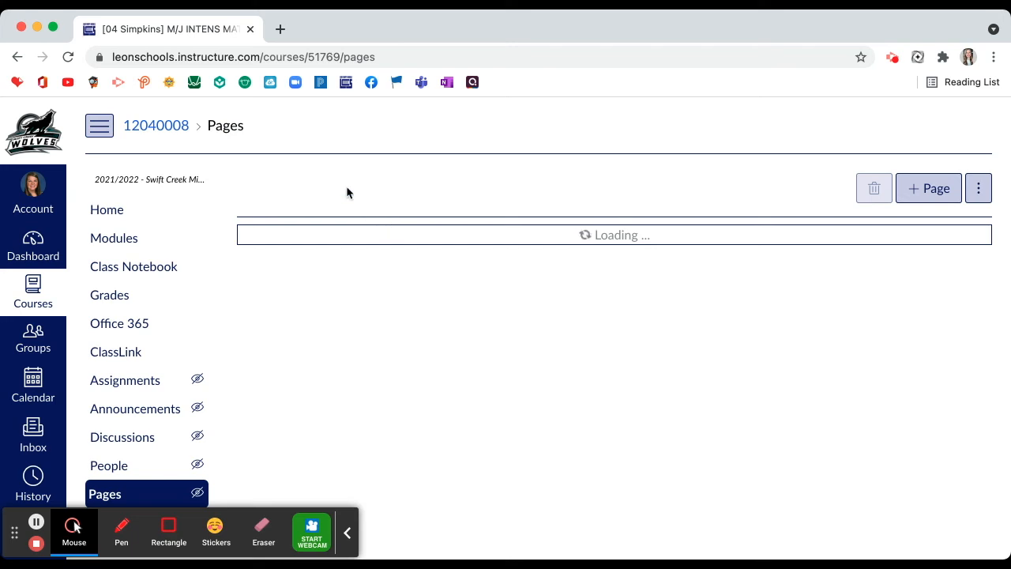
scroll(375, 356, down, 5)
scroll(376, 356, down, 4)
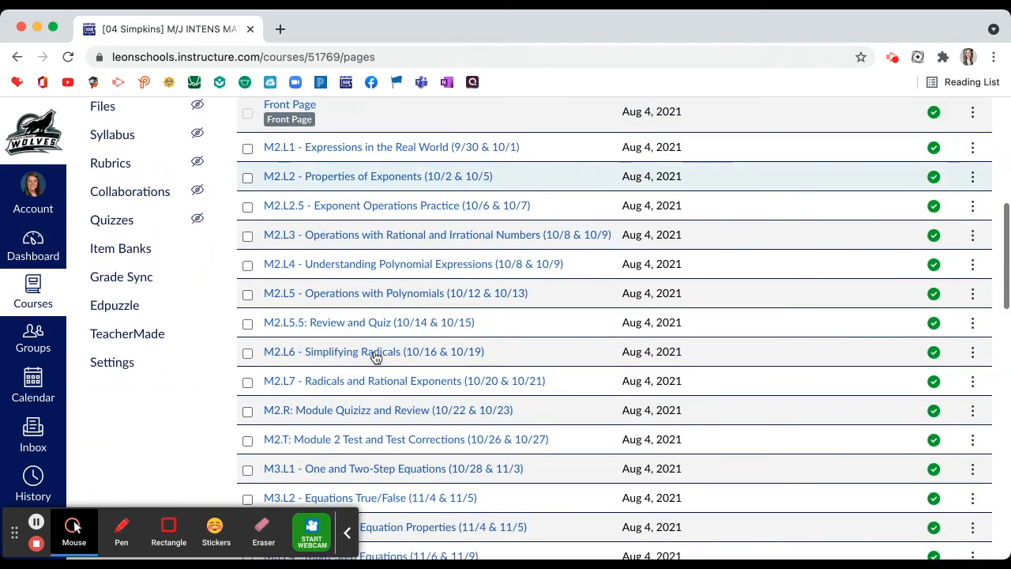
scroll(376, 356, up, 1)
click(973, 232)
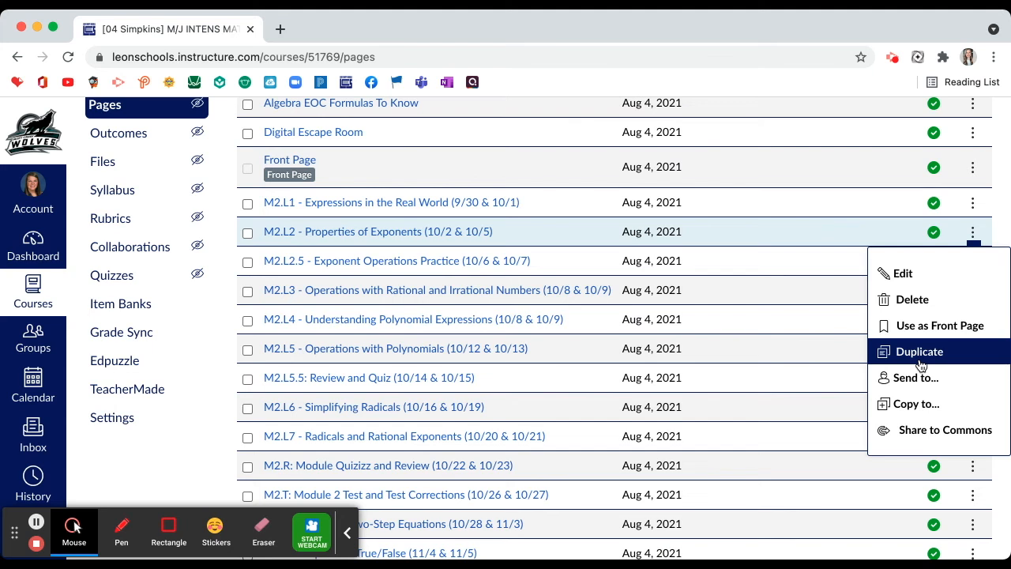
click(919, 352)
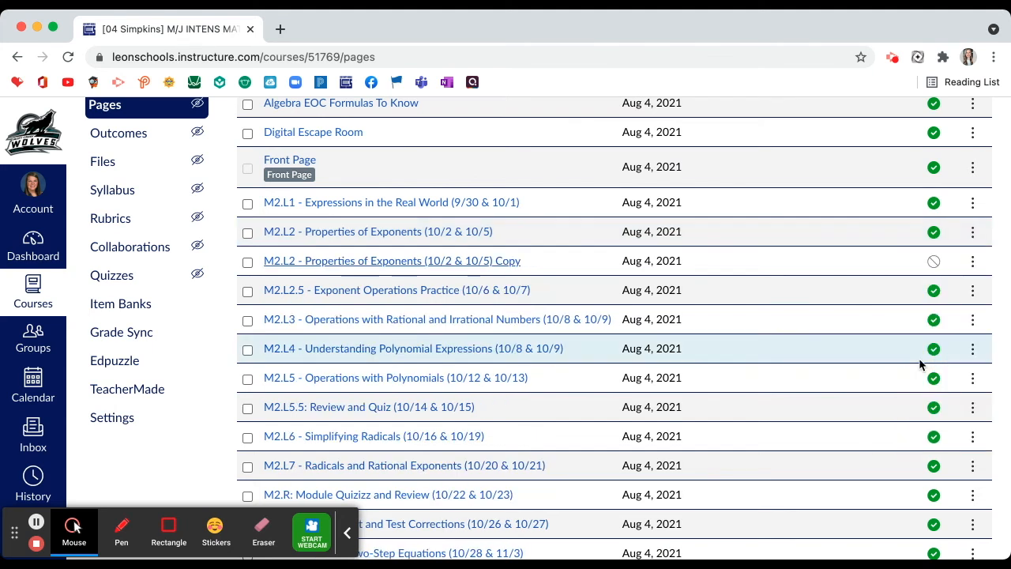
- Open the copied M2.L2 page for editing and change the lesson part of its title to "M2.L3 - Properties of Radicals"
click(472, 263)
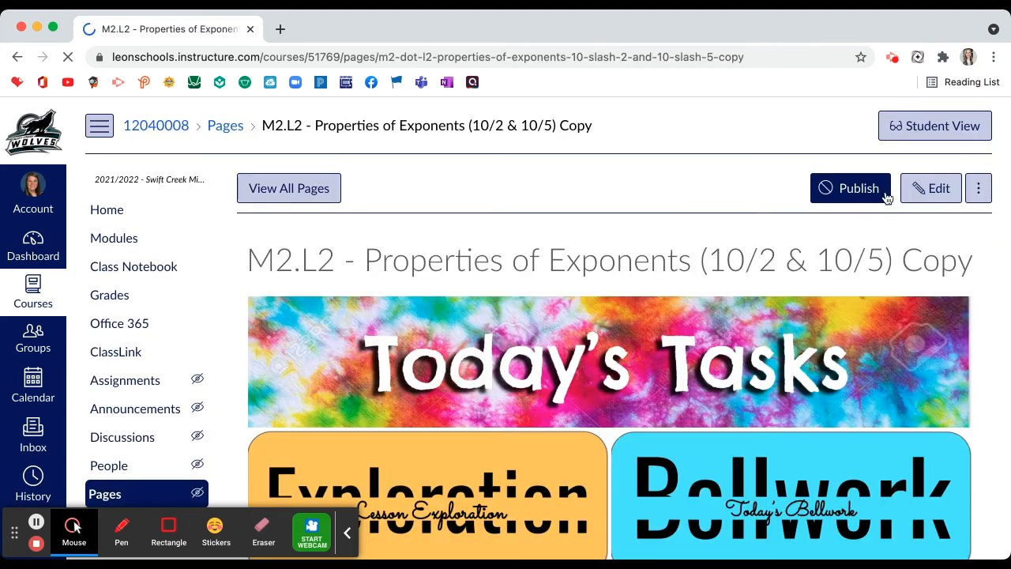
click(919, 190)
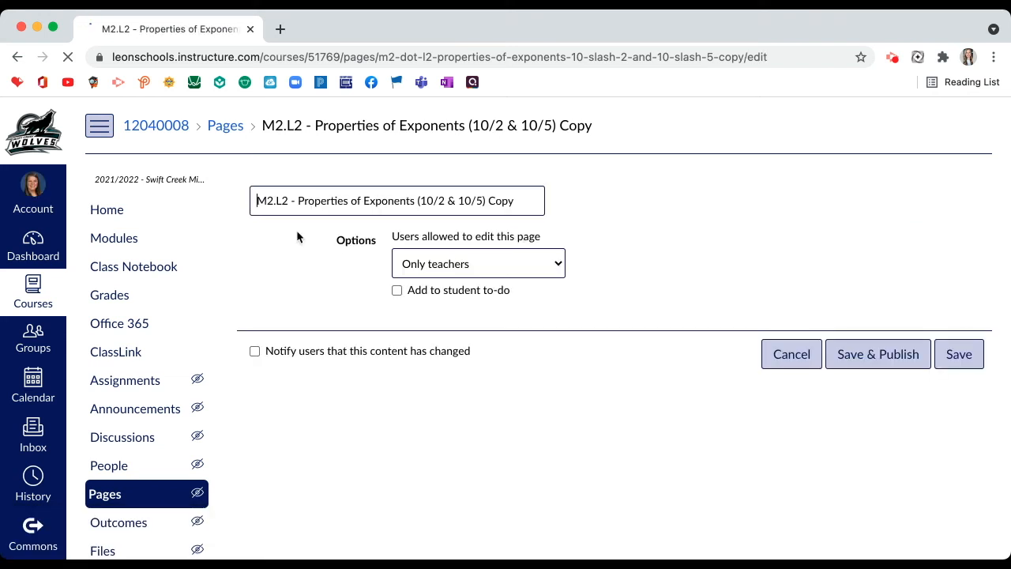
click(289, 202)
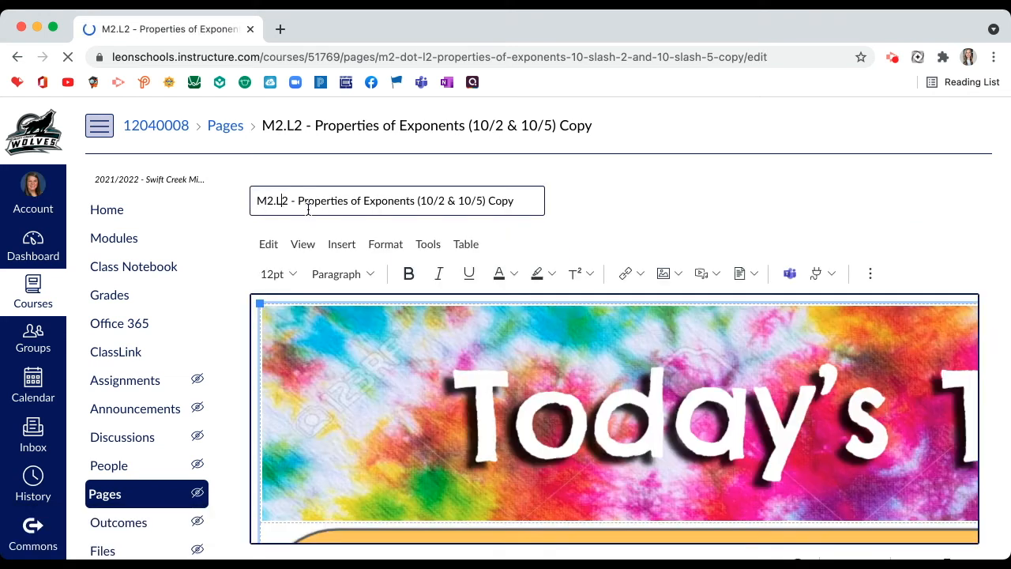
key(BackSpace)
text(3)
double_click(334, 203)
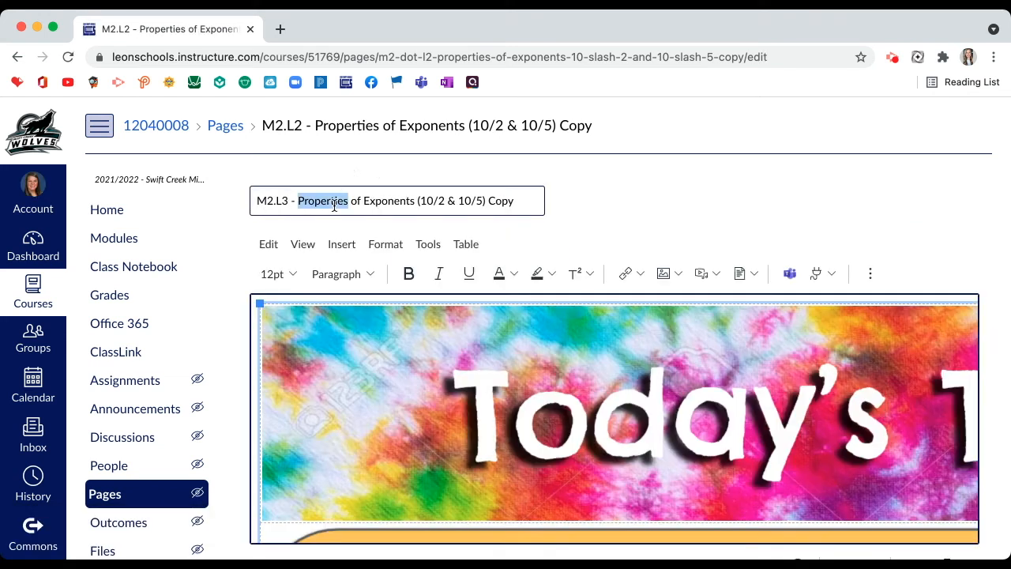
double_click(377, 201)
text(Radicals)
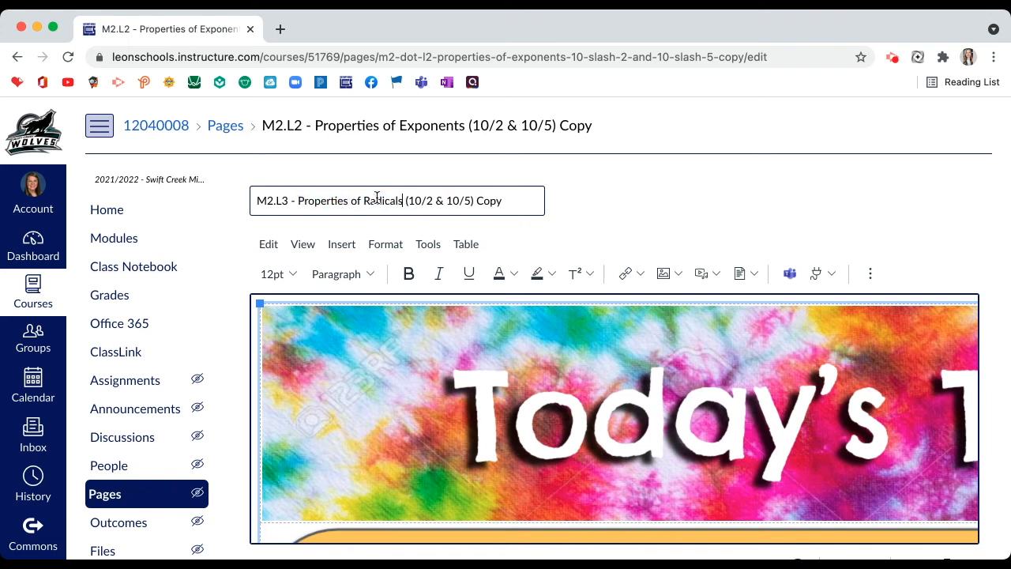
- Change the date in the copied page's title to (10/4) and remove the word "Copy" from the end
key(BackSpace)
text(4)
double_click(479, 201)
drag(477, 201, 445, 201)
key(BackSpace)
key(BackSpace)
key(BackSpace)
text())
- Review the copied page's linked images and standards in the editor, and cancel the edit without saving
scroll(630, 497, down, 2)
click(630, 497)
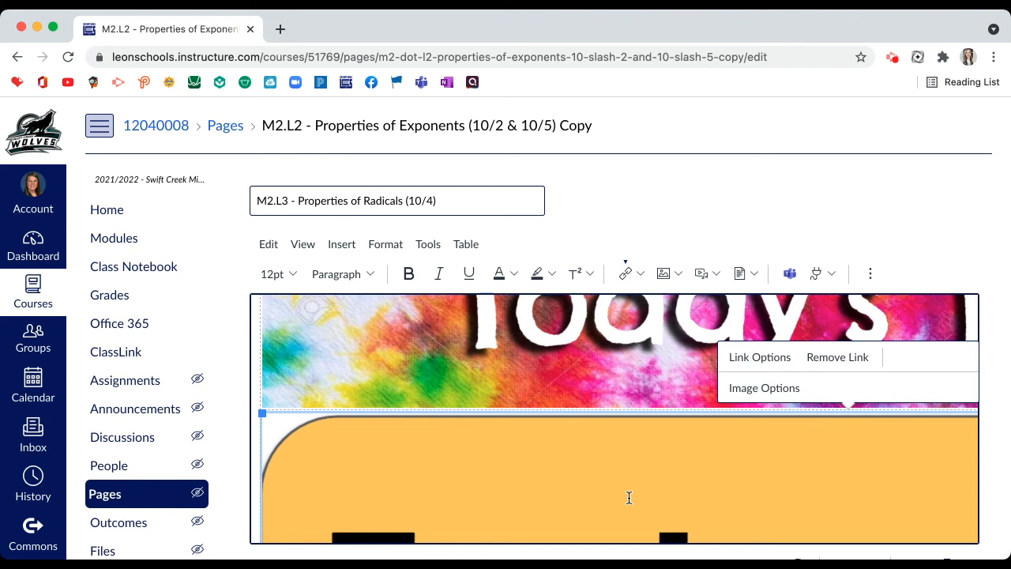
scroll(629, 498, down, 15)
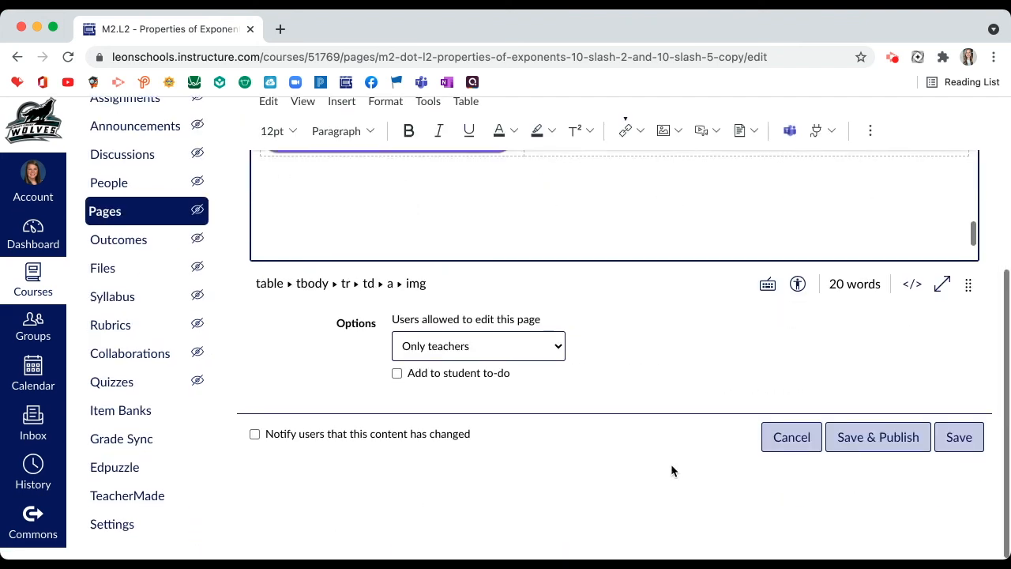
click(804, 460)
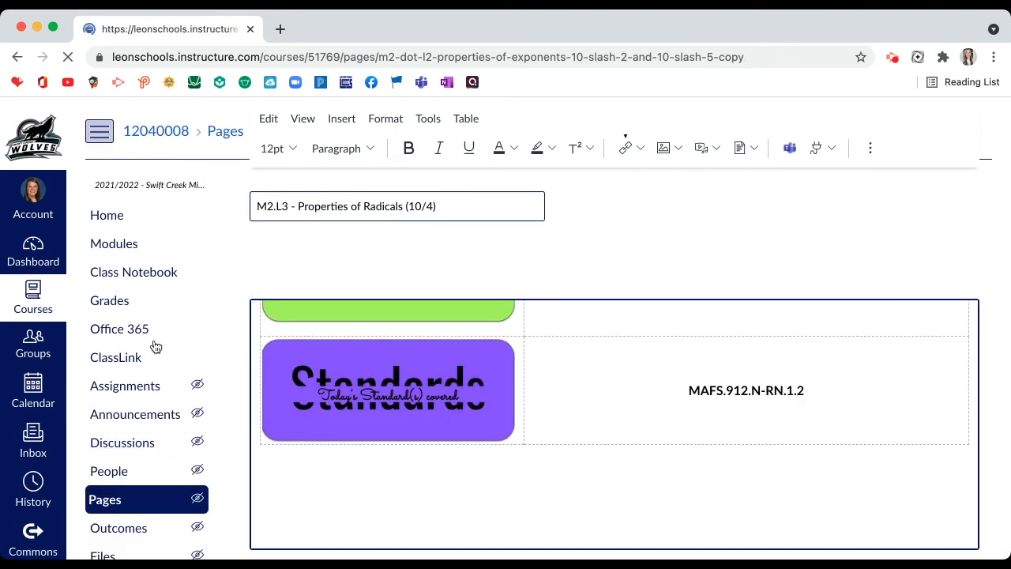
- Return to the course modules and look over the lesson pages in Module 2 - Exponents and Radicals
click(155, 239)
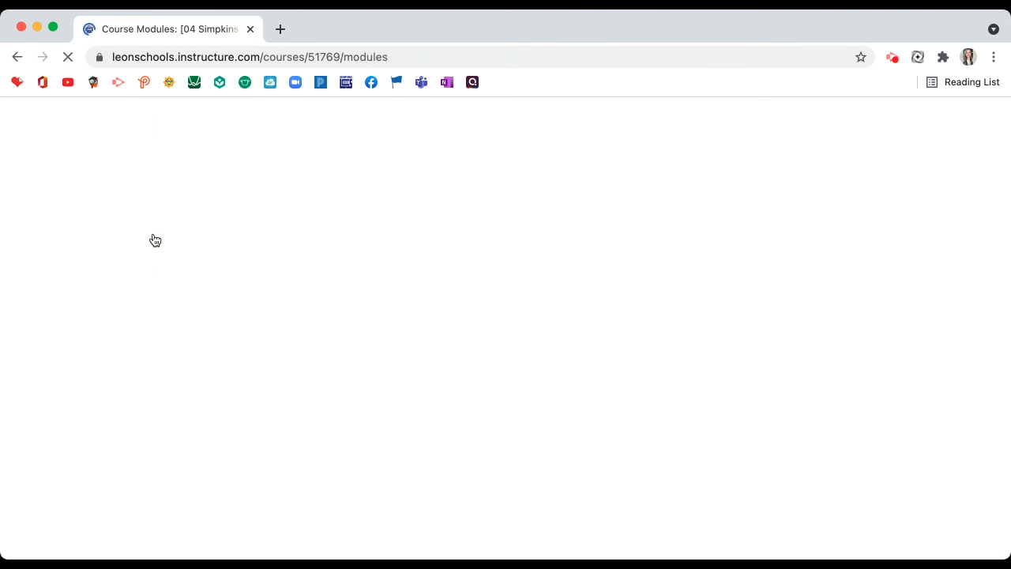
scroll(344, 316, down, 4)
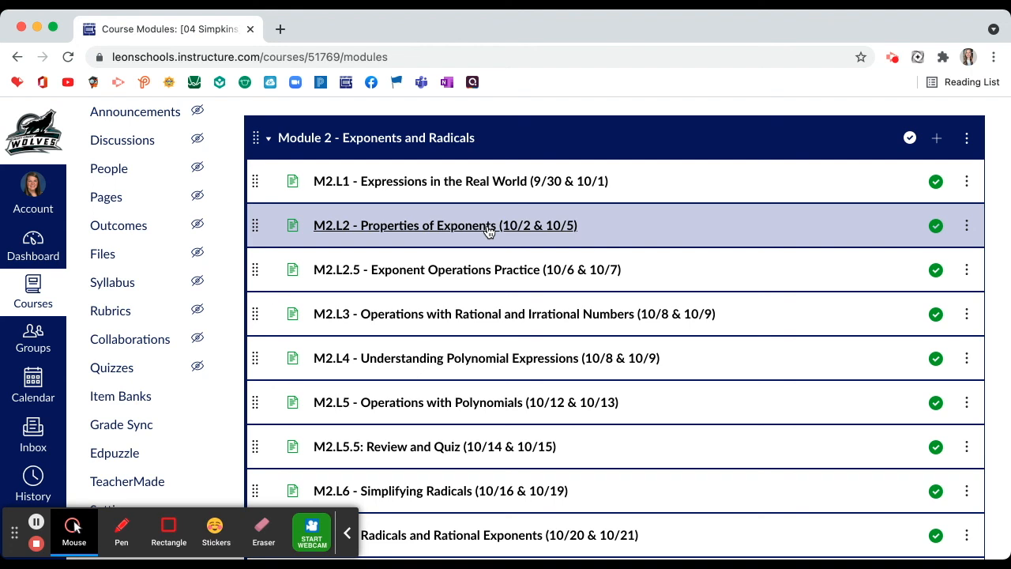
scroll(489, 230, up, 8)
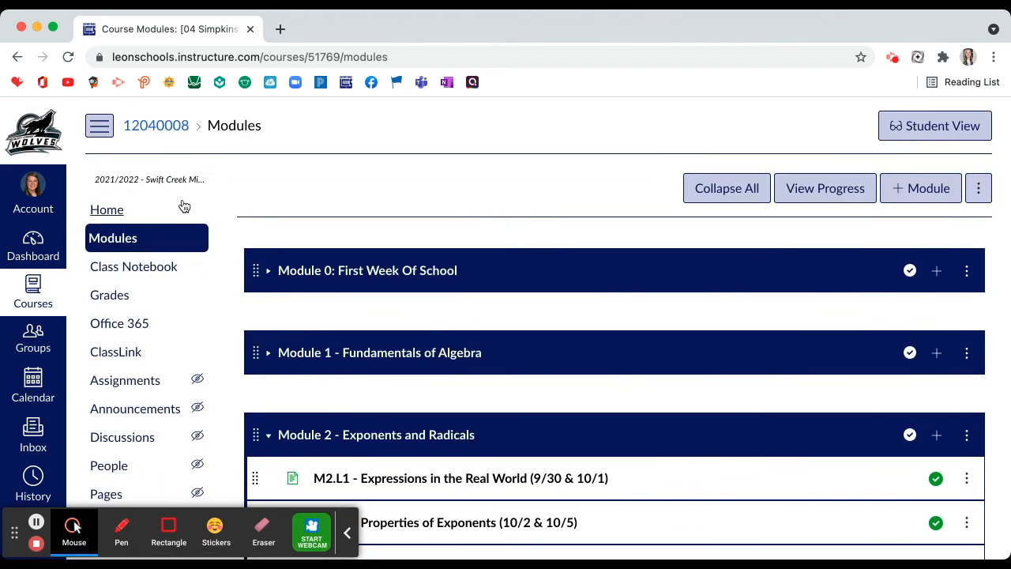
- Go back to the course home page and review its Algebra 1 Honors banner and Today's Tasks link
click(184, 209)
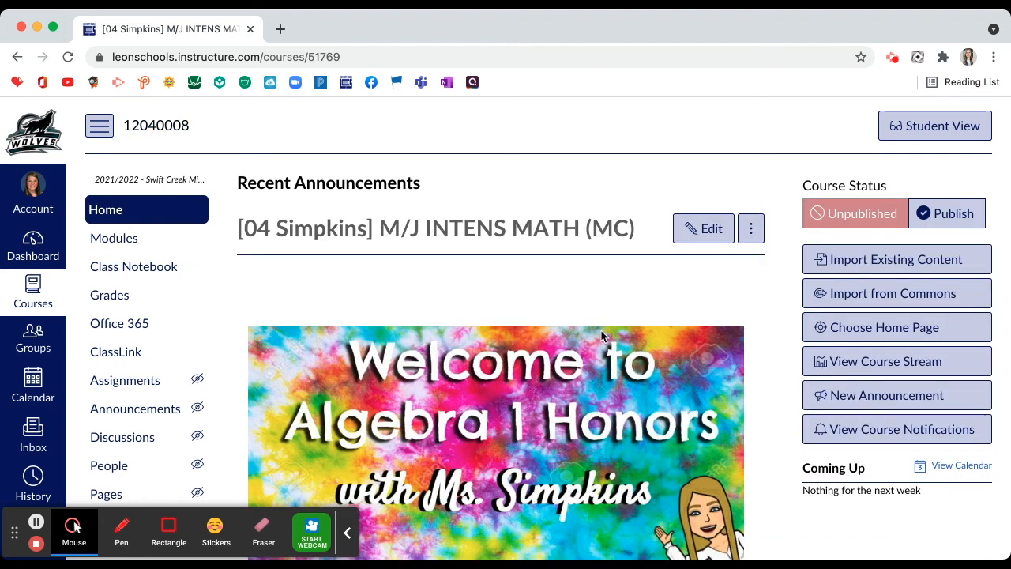
scroll(601, 330, down, 2)
scroll(601, 336, down, 2)
scroll(656, 227, down, 1)
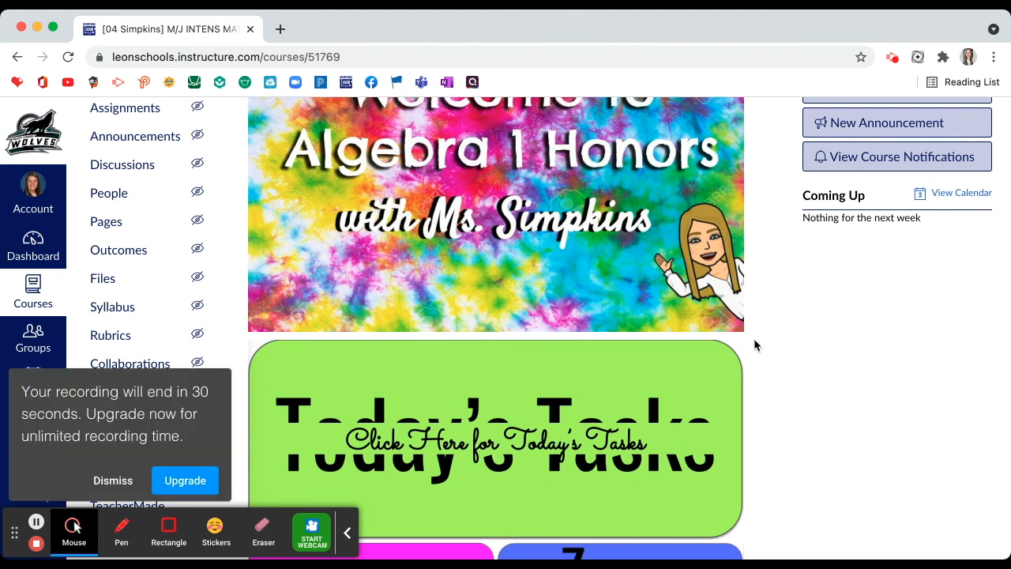
click(109, 482)
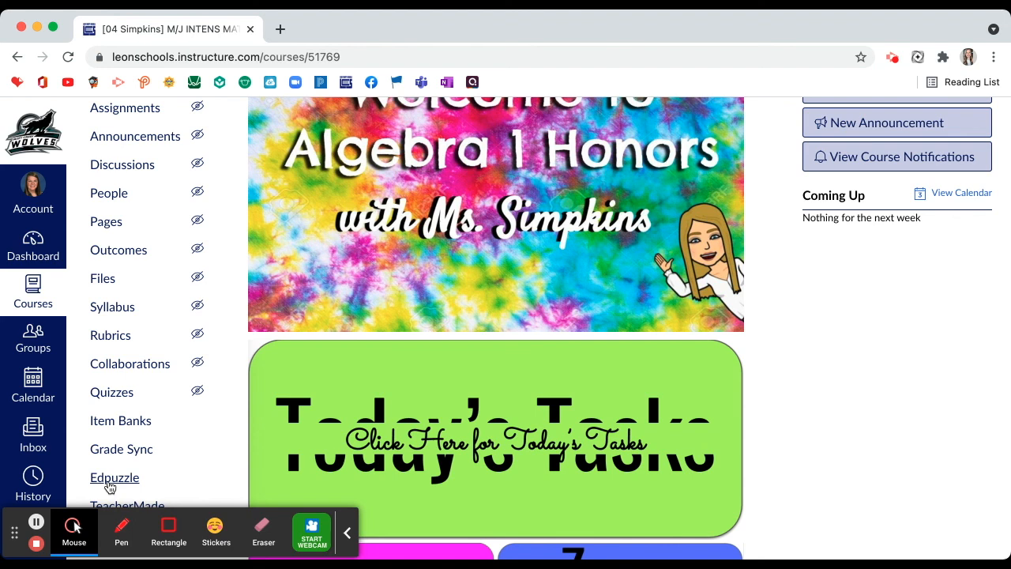